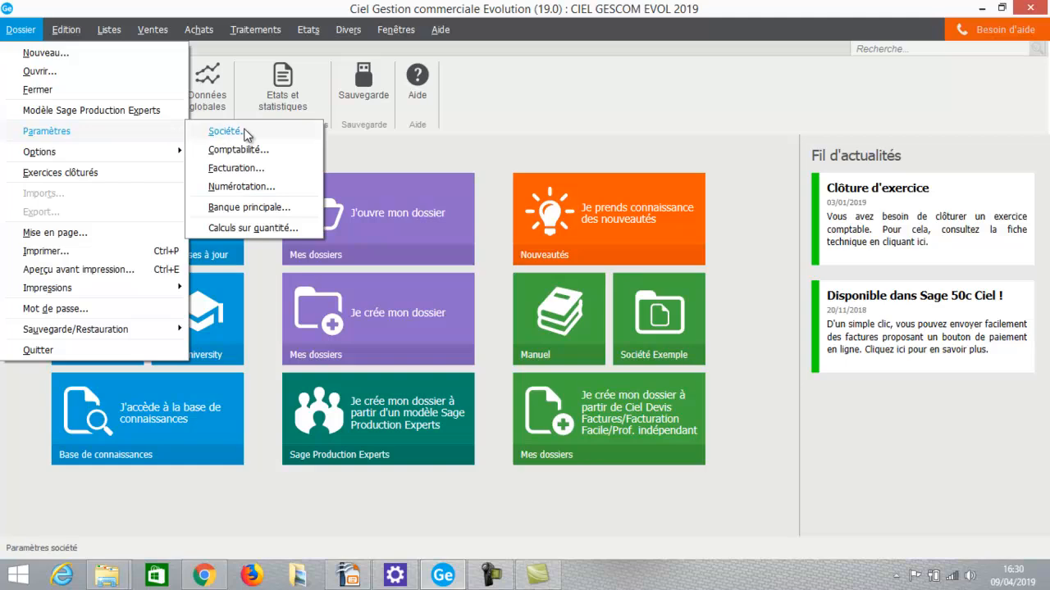
Set the company's legal form (Forme juridique) to SARL, check the company logos and save the company parameters.
{"action": "left_click", "coordinate": [222, 135]}
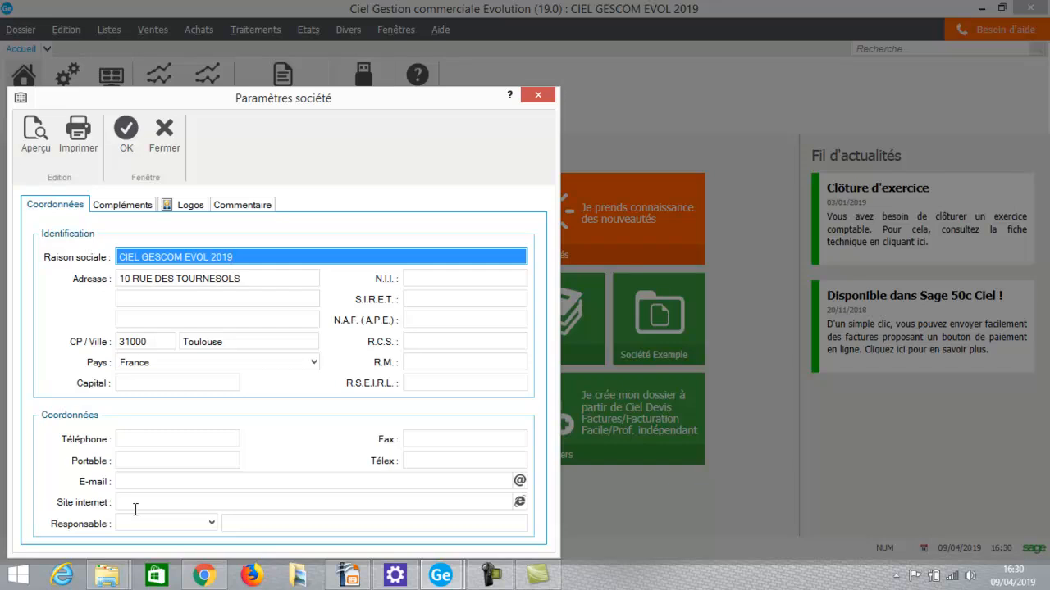
{"action": "left_click", "coordinate": [116, 210]}
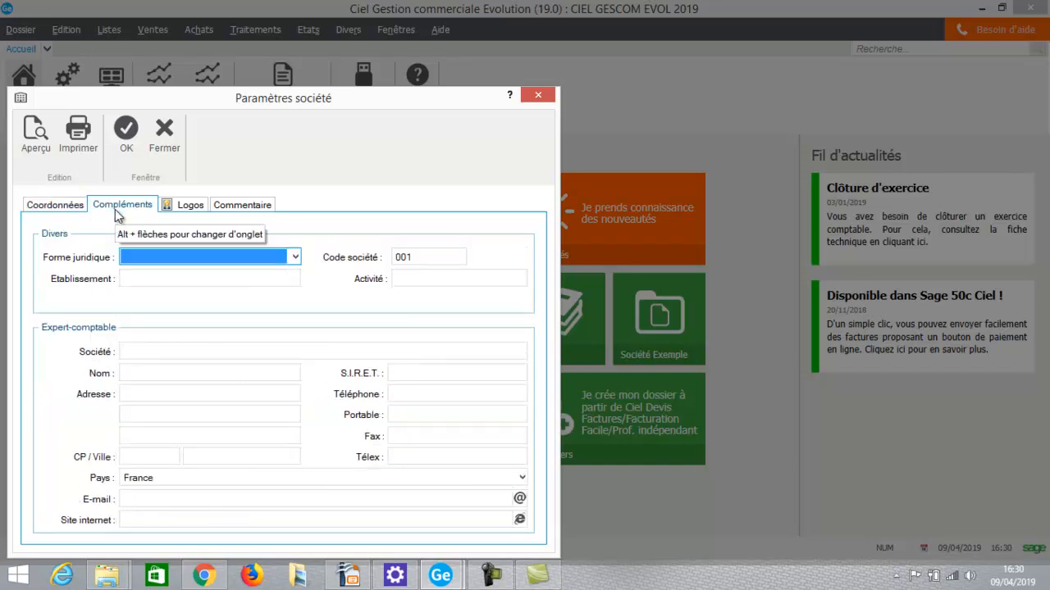
{"action": "left_click", "coordinate": [296, 258]}
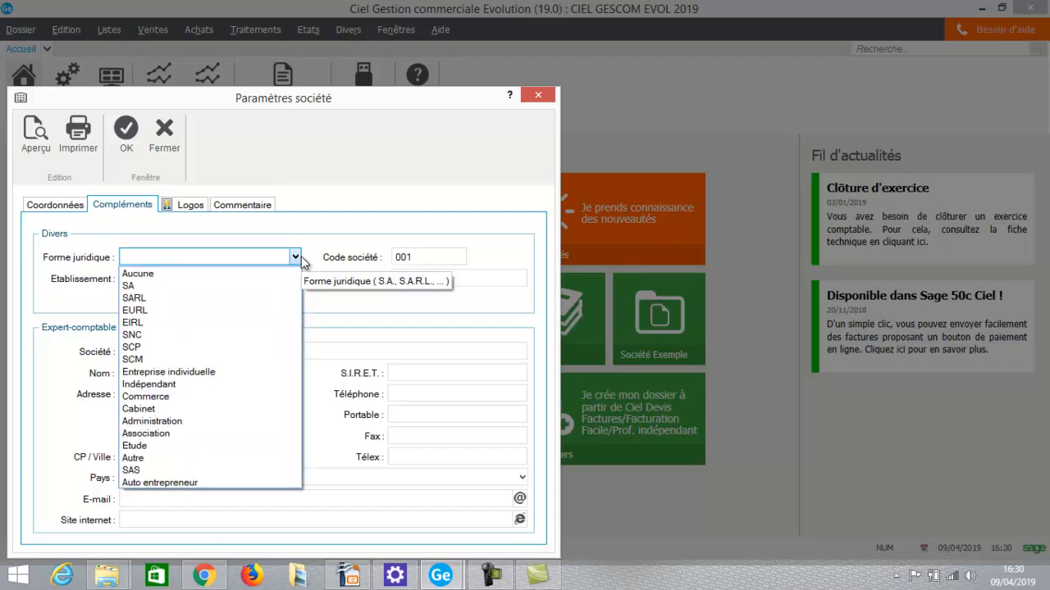
{"action": "left_click", "coordinate": [239, 297]}
{"action": "left_click", "coordinate": [247, 282]}
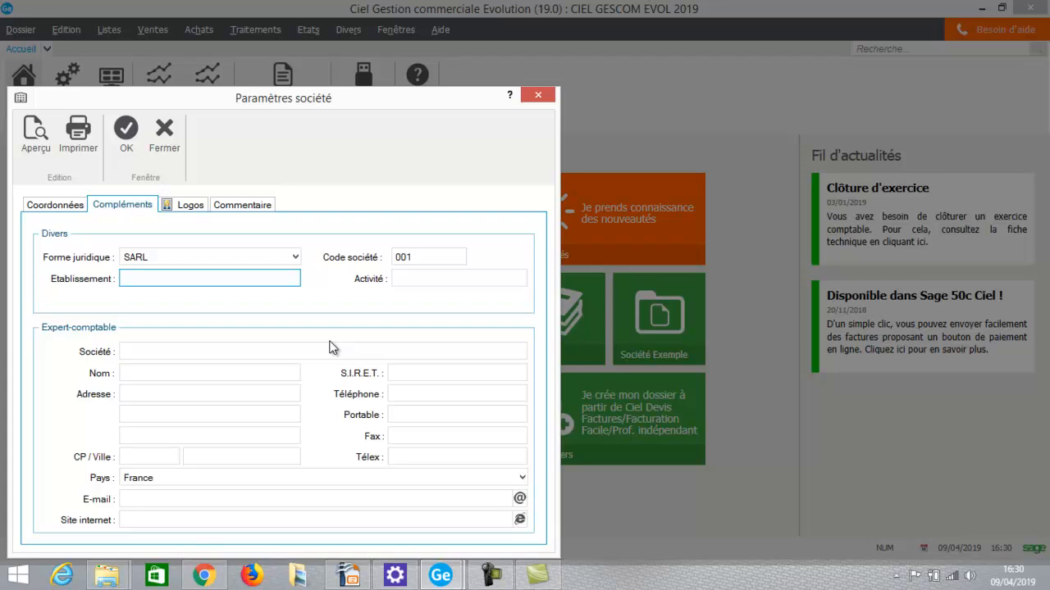
{"action": "left_click", "coordinate": [188, 207]}
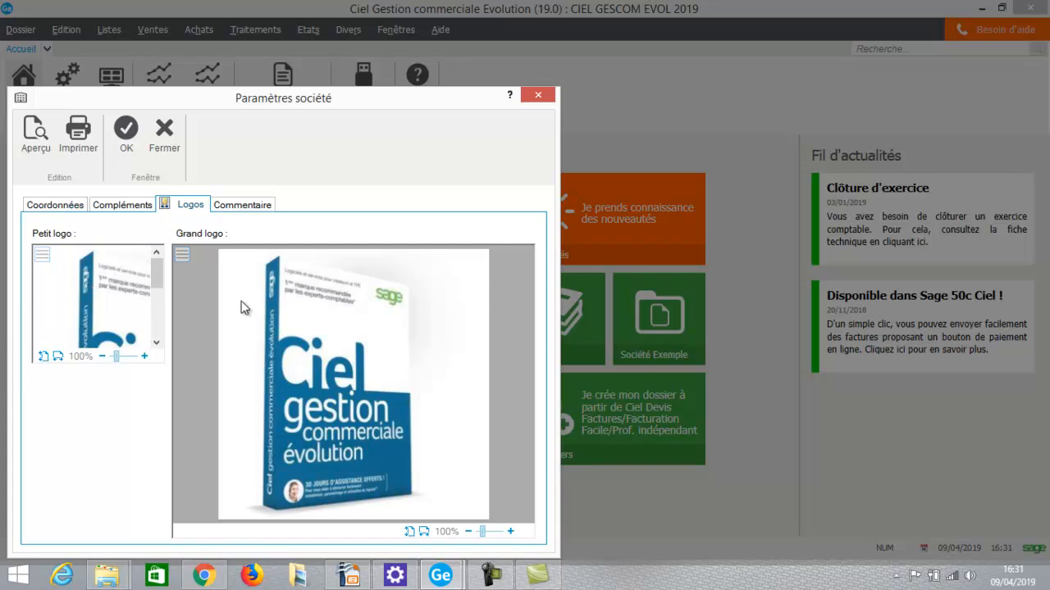
{"action": "left_click", "coordinate": [127, 131]}
Open the global account settings from the accounting parameters, saving those first, and set the maximum account length to 13.
{"action": "left_click", "coordinate": [21, 30]}
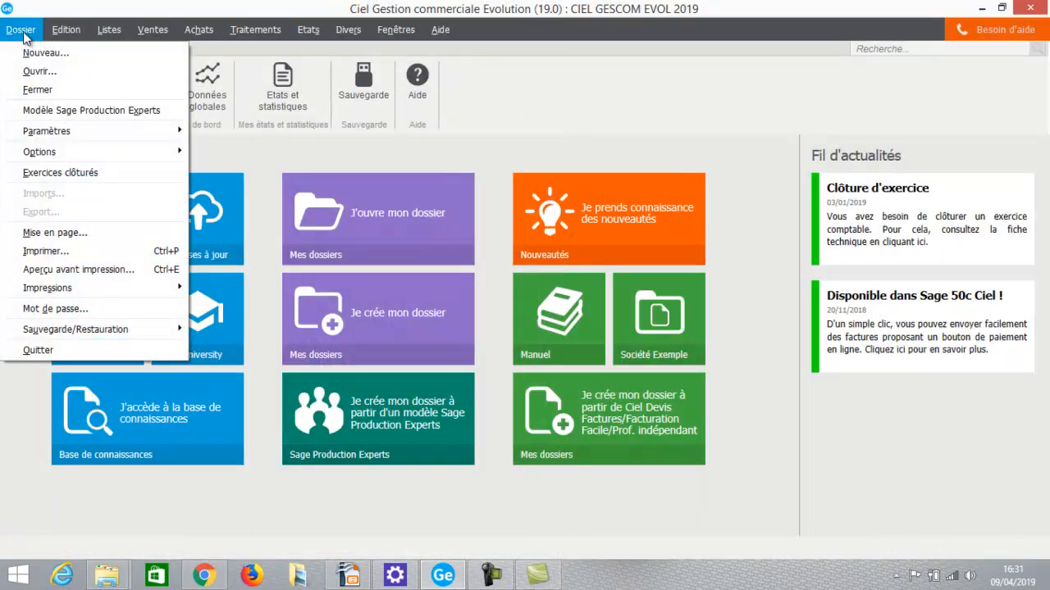
{"action": "mouse_move", "coordinate": [37, 130]}
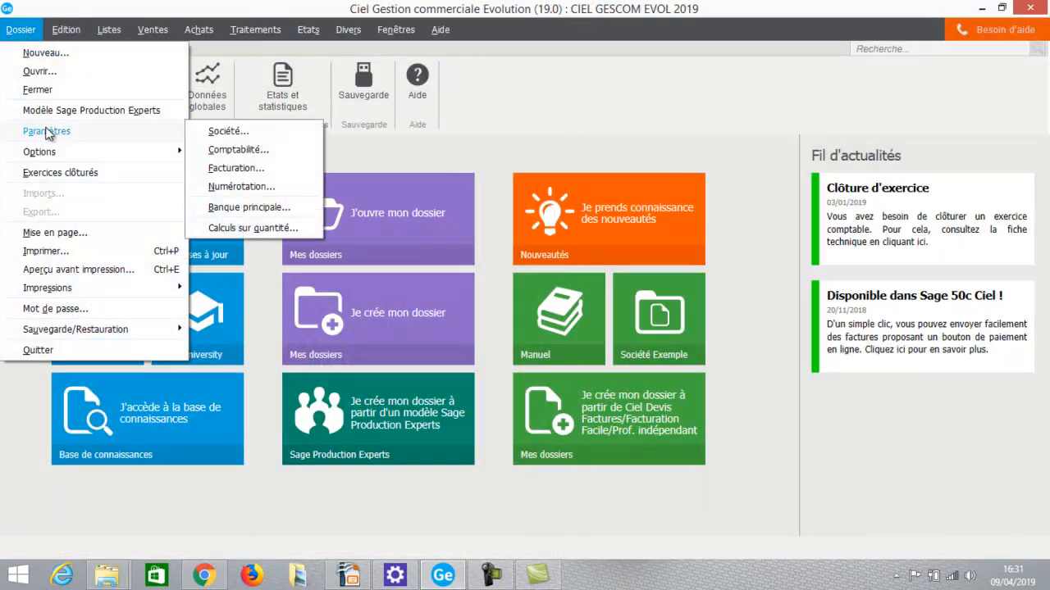
{"action": "left_click", "coordinate": [249, 151]}
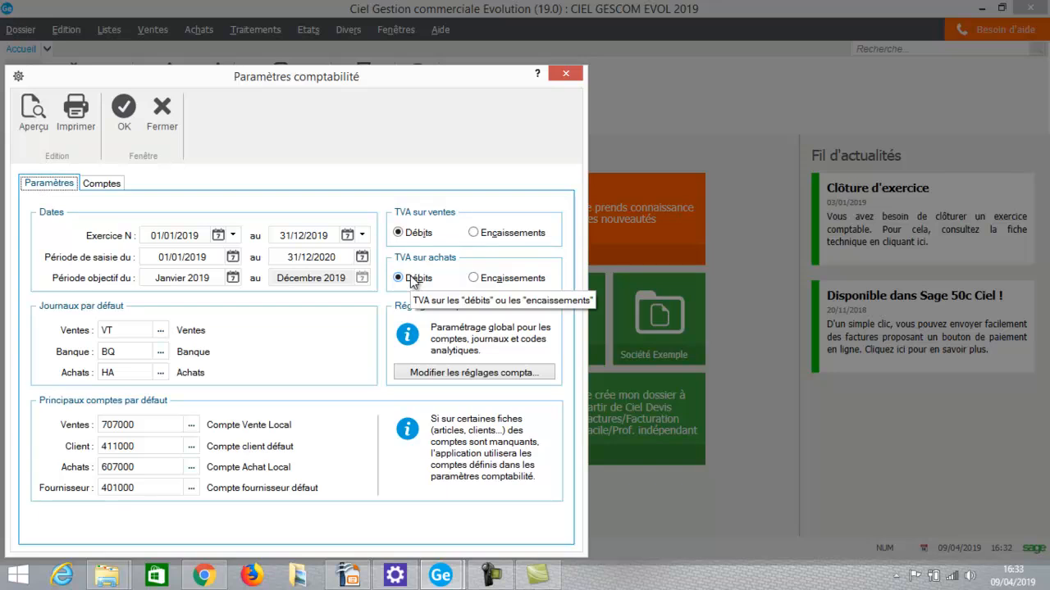
{"action": "left_click", "coordinate": [481, 375]}
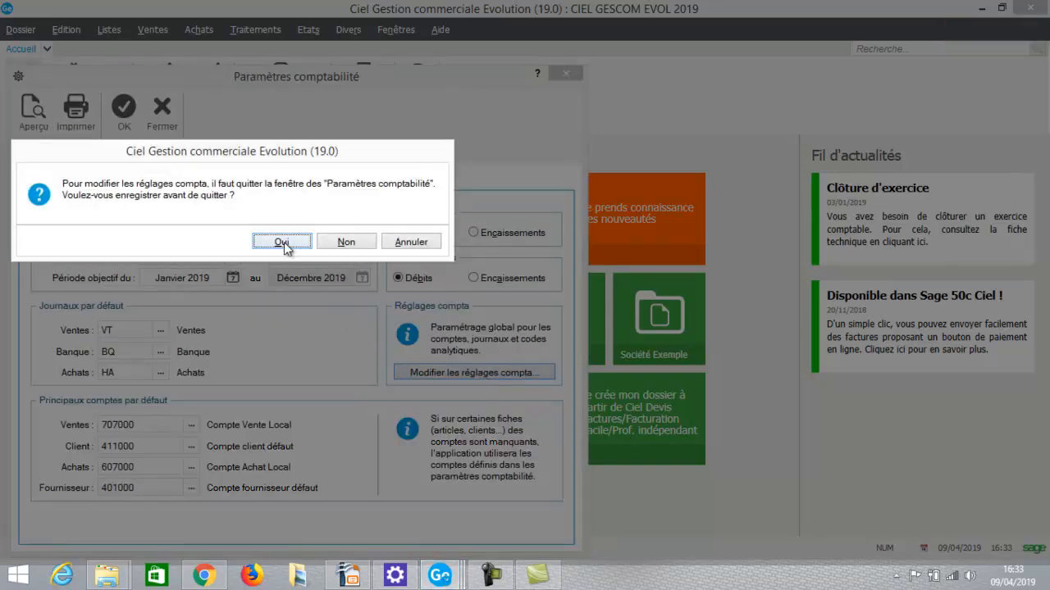
{"action": "left_click", "coordinate": [282, 241]}
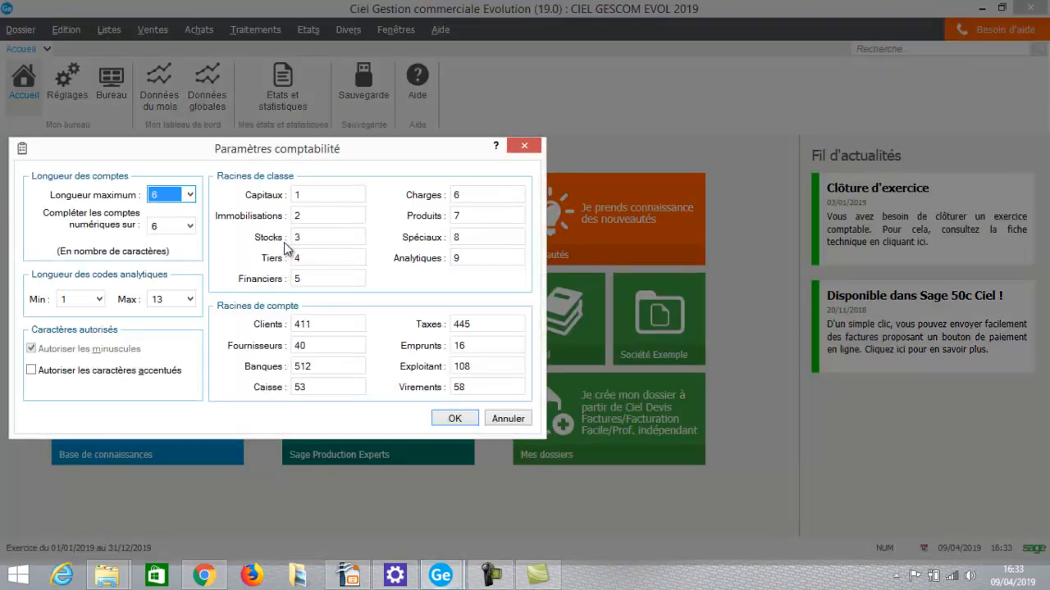
{"action": "left_click", "coordinate": [189, 198]}
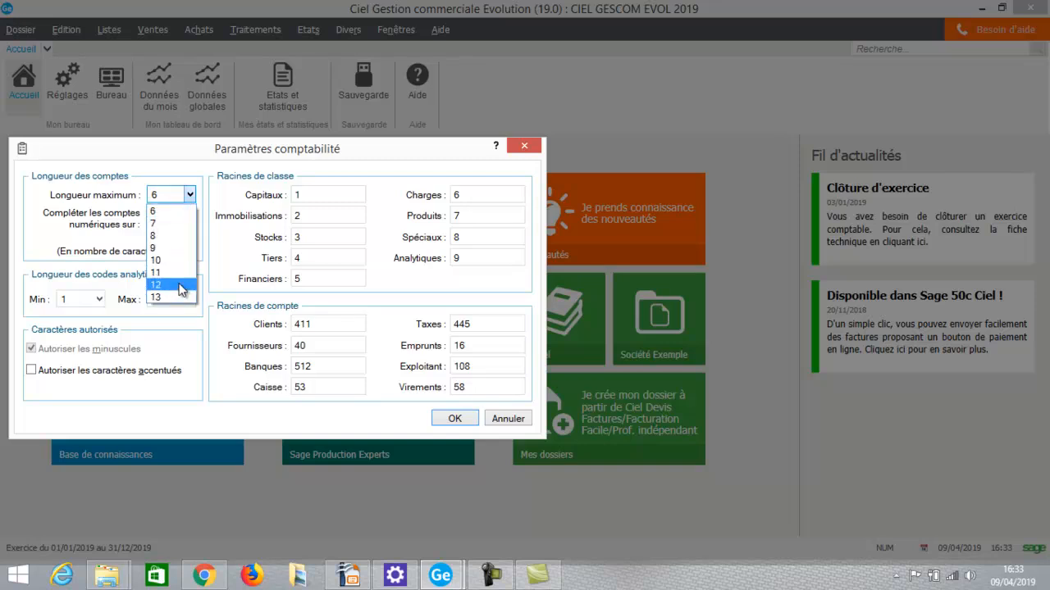
{"action": "left_click", "coordinate": [173, 297]}
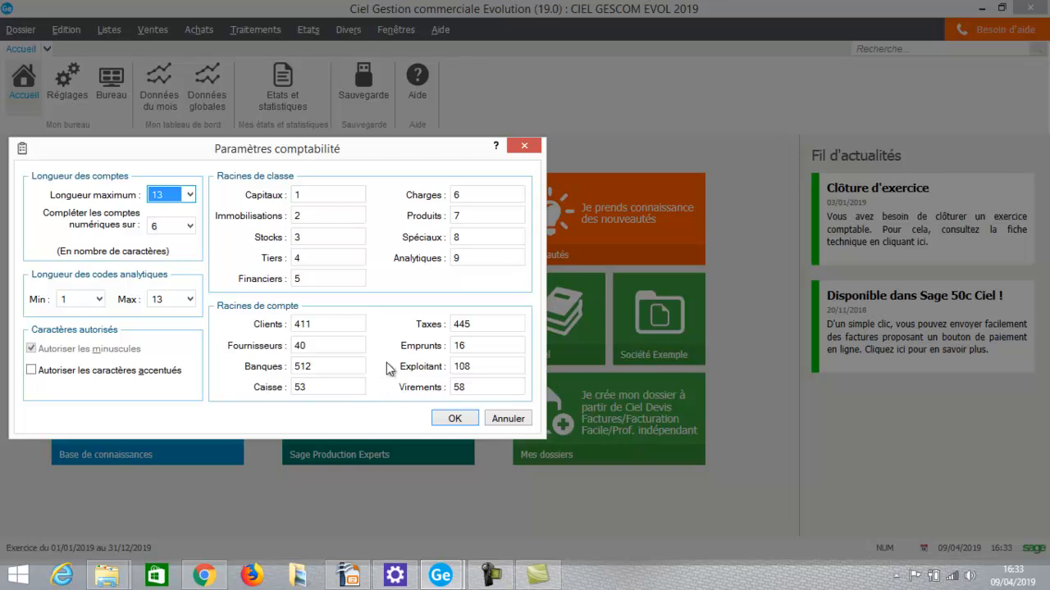
Set the supplier account root (Fournisseurs) to 401 and apply the new accounting settings.
{"action": "left_click", "coordinate": [334, 350]}
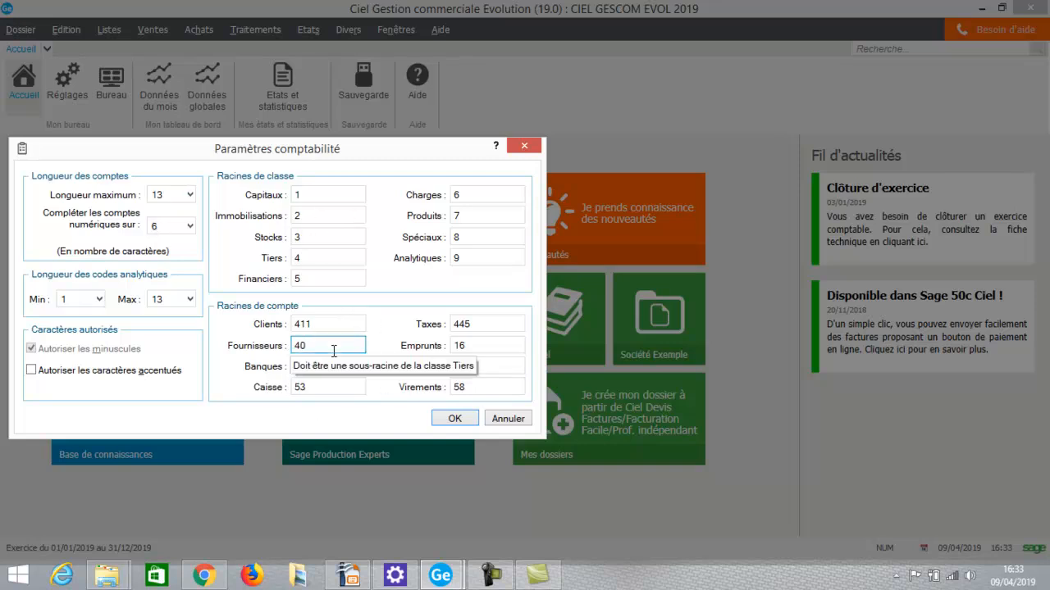
{"action": "key", "text": "Caps_Lock"}
{"action": "type", "text": "1"}
{"action": "key", "text": "Tab"}
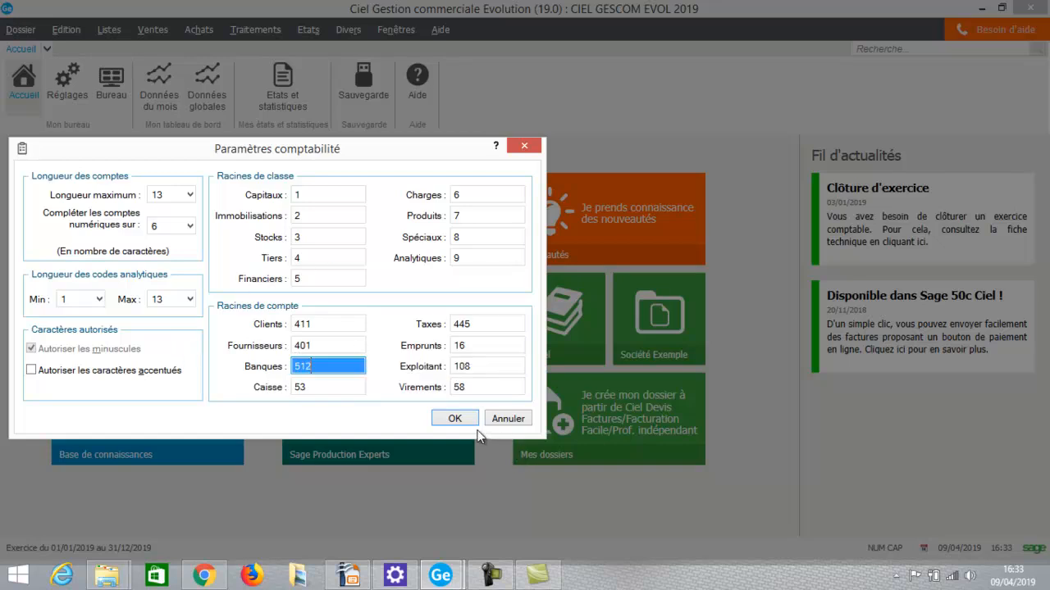
{"action": "left_click", "coordinate": [456, 418]}
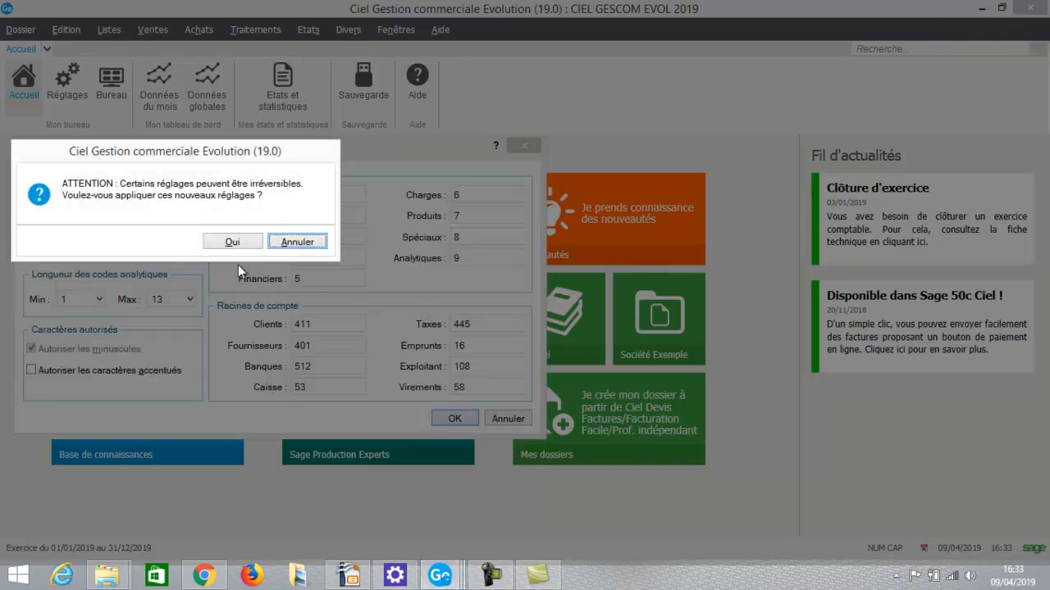
{"action": "left_click", "coordinate": [233, 242]}
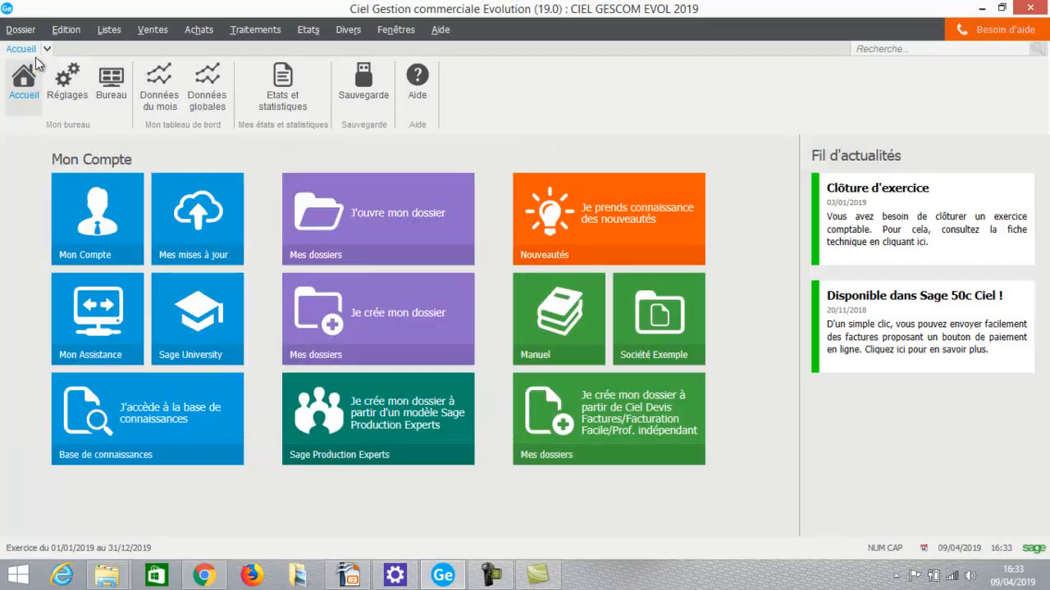
In the billing parameters, disable TPF management and enable both automatic blocking and automatic unblocking of clients.
{"action": "left_click", "coordinate": [19, 32]}
{"action": "mouse_move", "coordinate": [37, 128]}
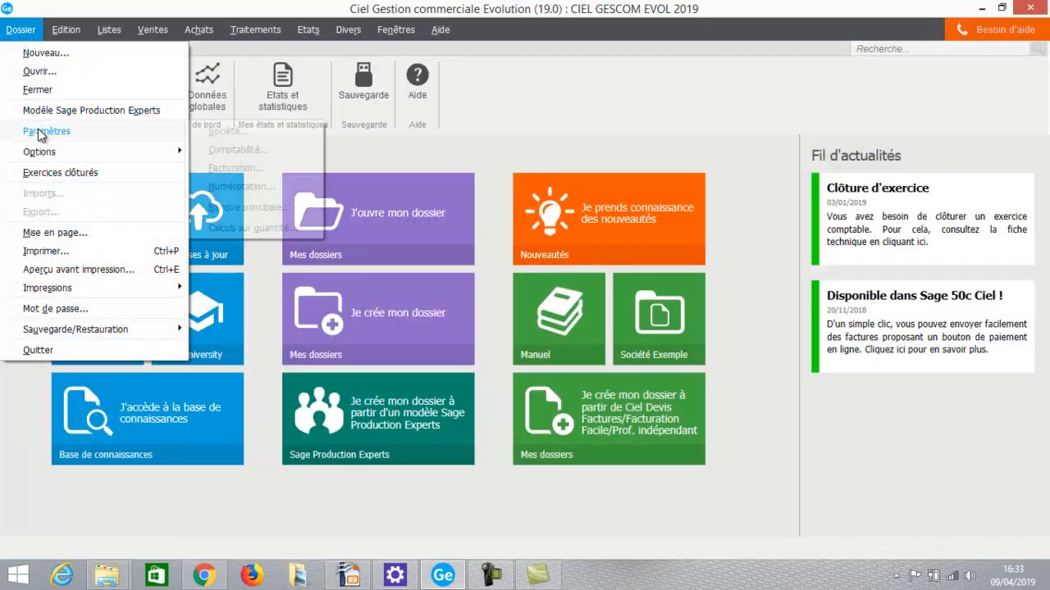
{"action": "left_click", "coordinate": [251, 170]}
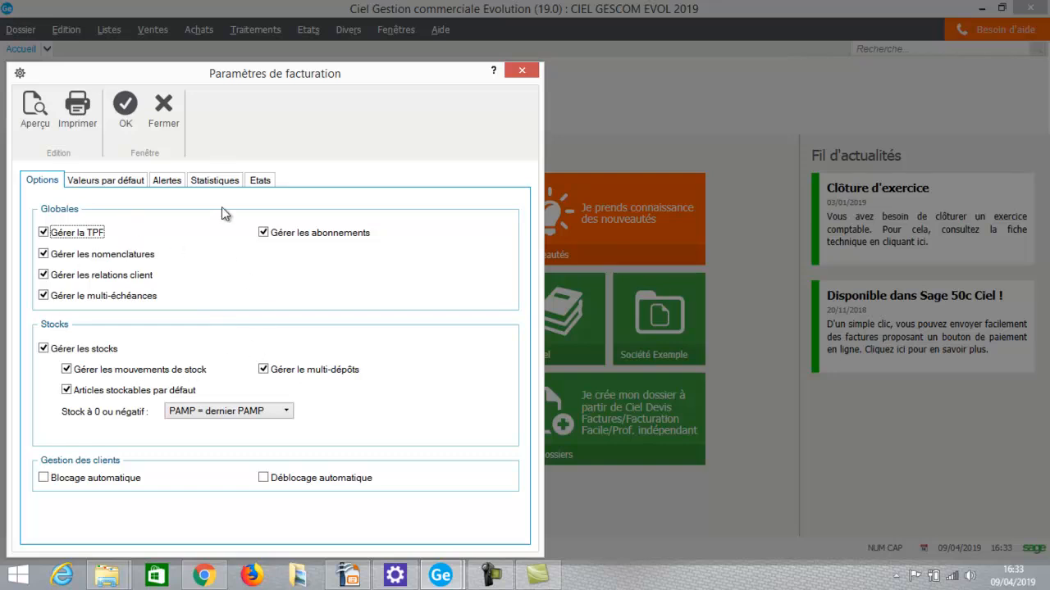
{"action": "left_click", "coordinate": [44, 234]}
{"action": "mouse_move", "coordinate": [113, 478]}
{"action": "left_click", "coordinate": [45, 480]}
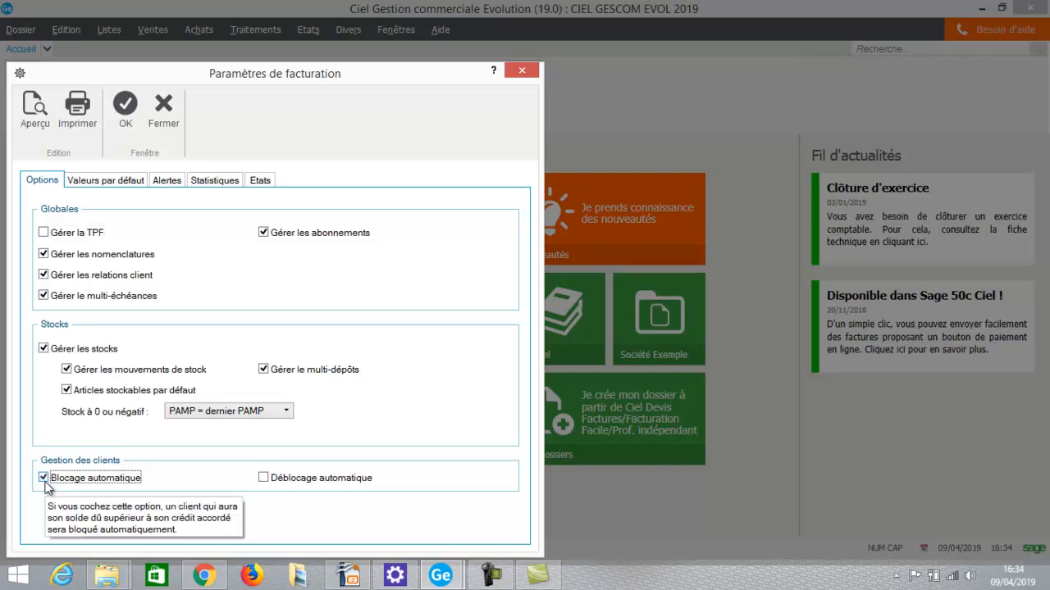
{"action": "left_click", "coordinate": [271, 484]}
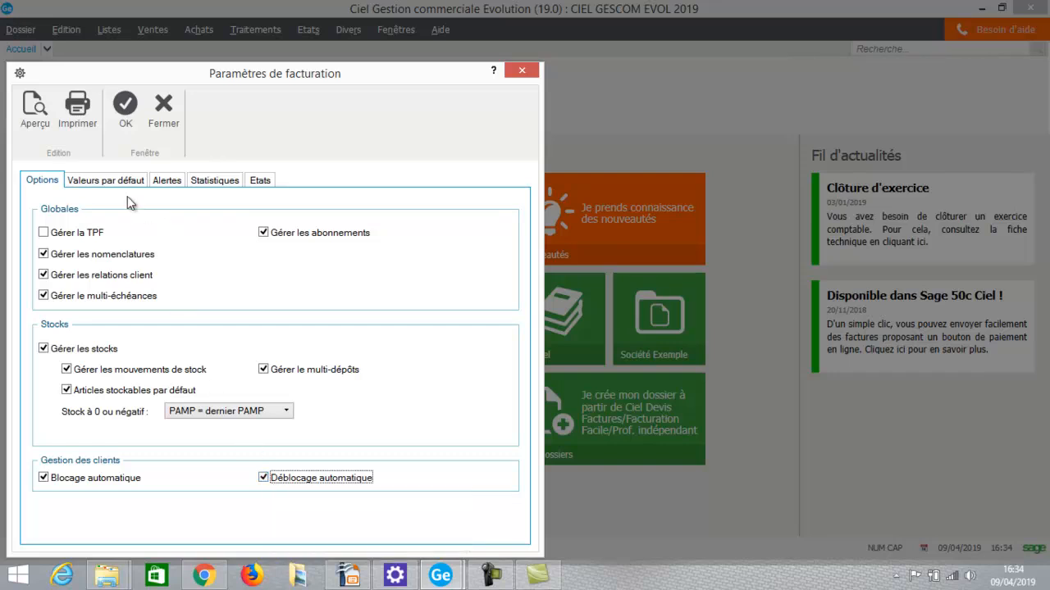
Select 5 - 20,00 % as the default VAT on taxable shipping (TVA sur port soumis).
{"action": "left_click", "coordinate": [101, 179]}
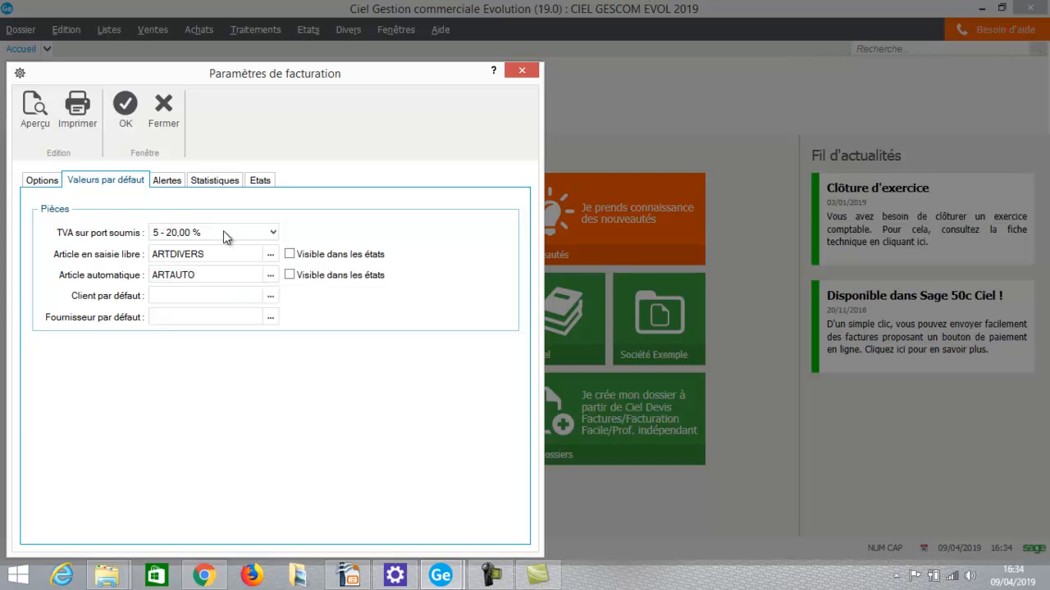
{"action": "left_click", "coordinate": [273, 233]}
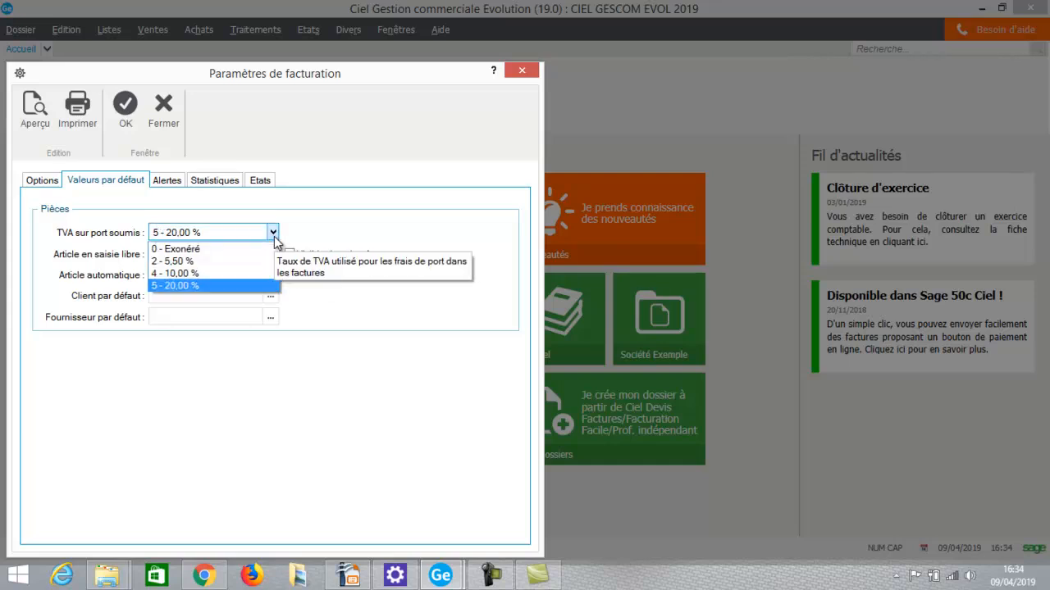
{"action": "left_click", "coordinate": [194, 291]}
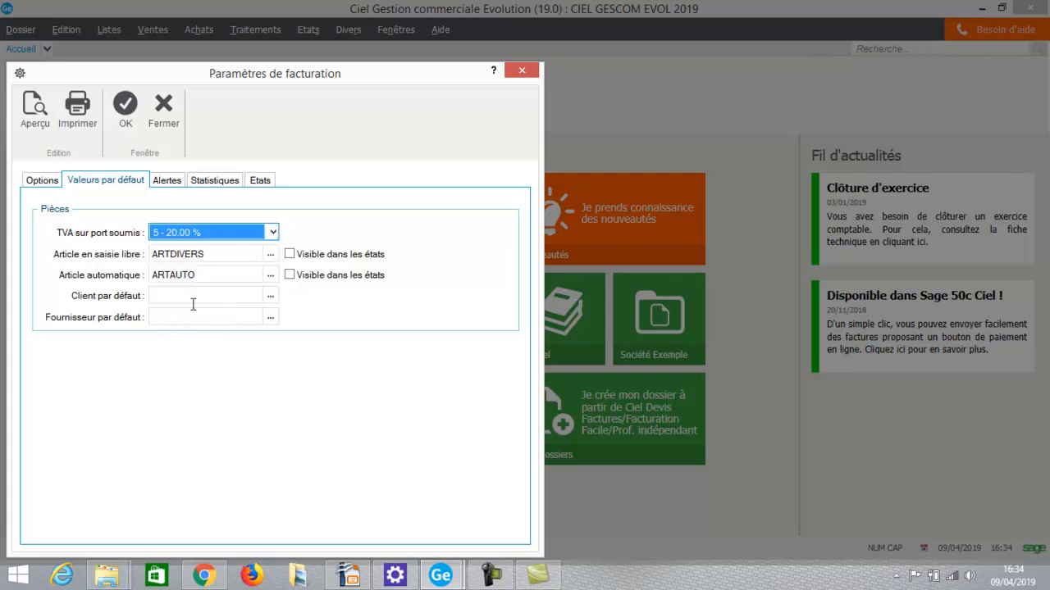
Enable the alert for stock quantity below minimum stock, based on the "disponible" quantity.
{"action": "left_click", "coordinate": [166, 180]}
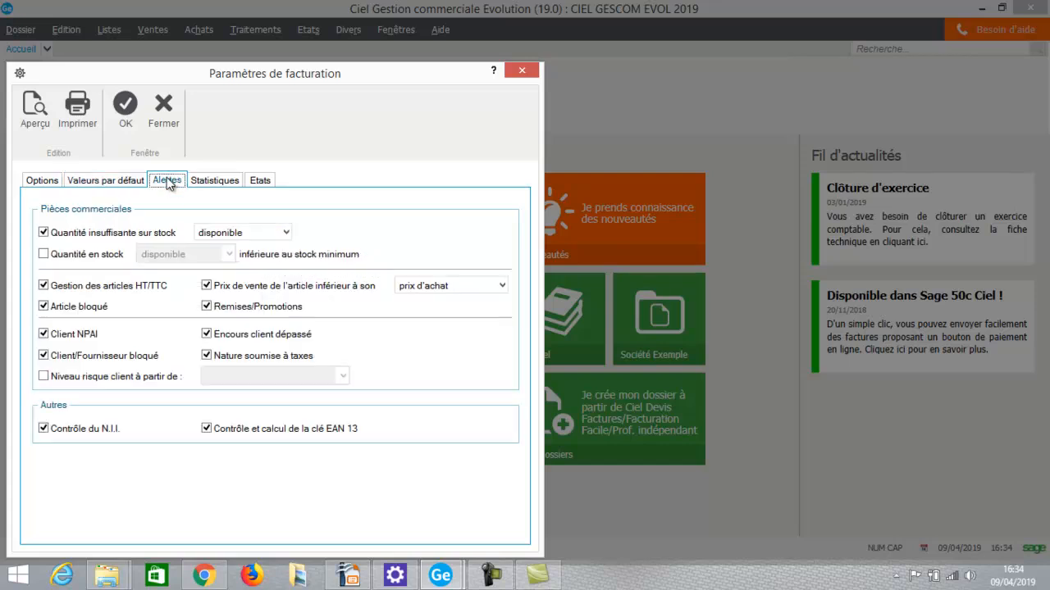
{"action": "left_click", "coordinate": [45, 256]}
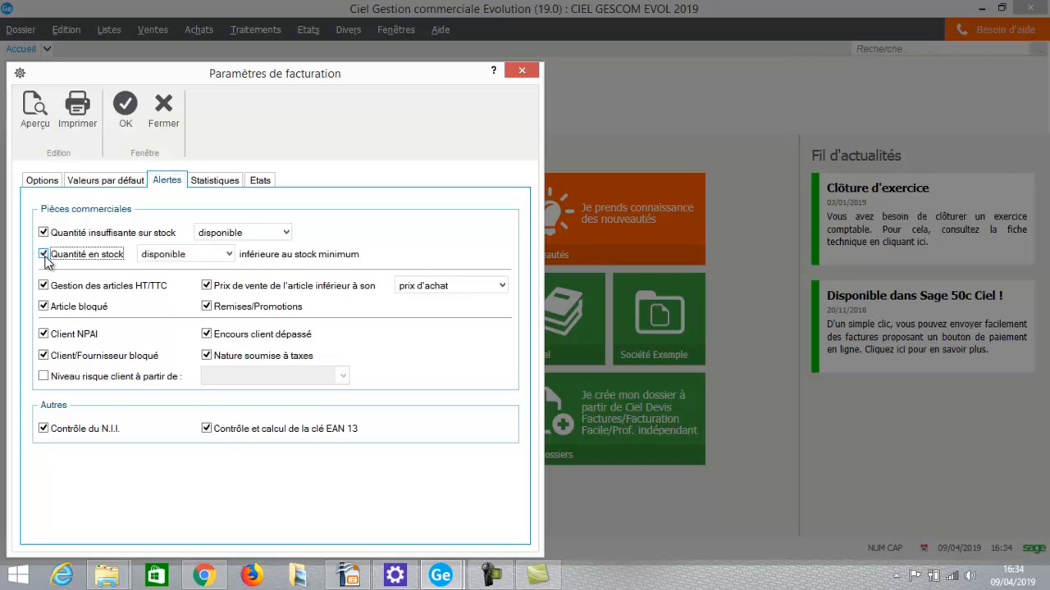
{"action": "left_click", "coordinate": [196, 257]}
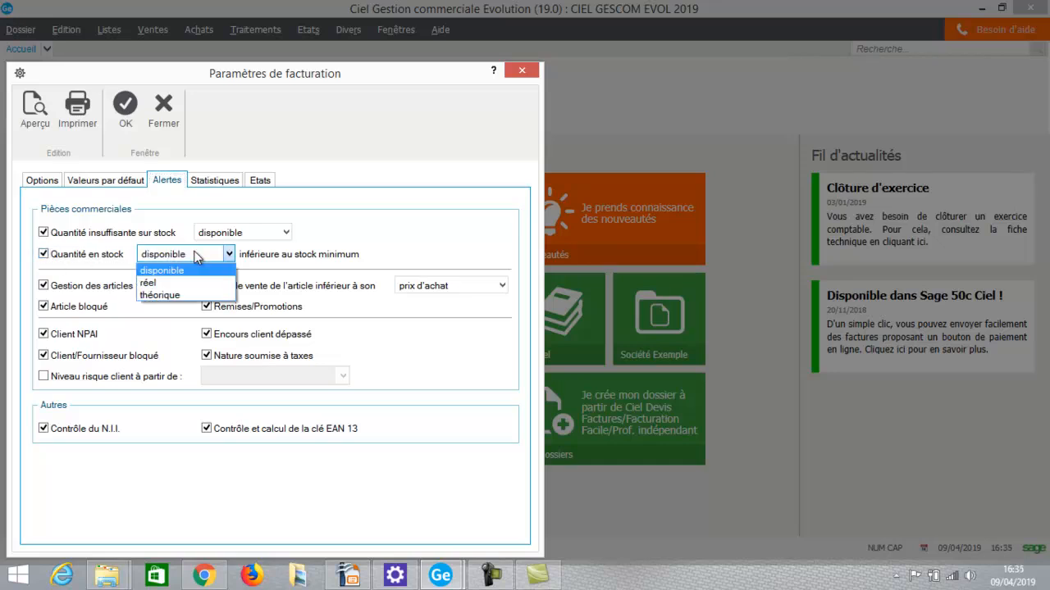
{"action": "left_click", "coordinate": [184, 276]}
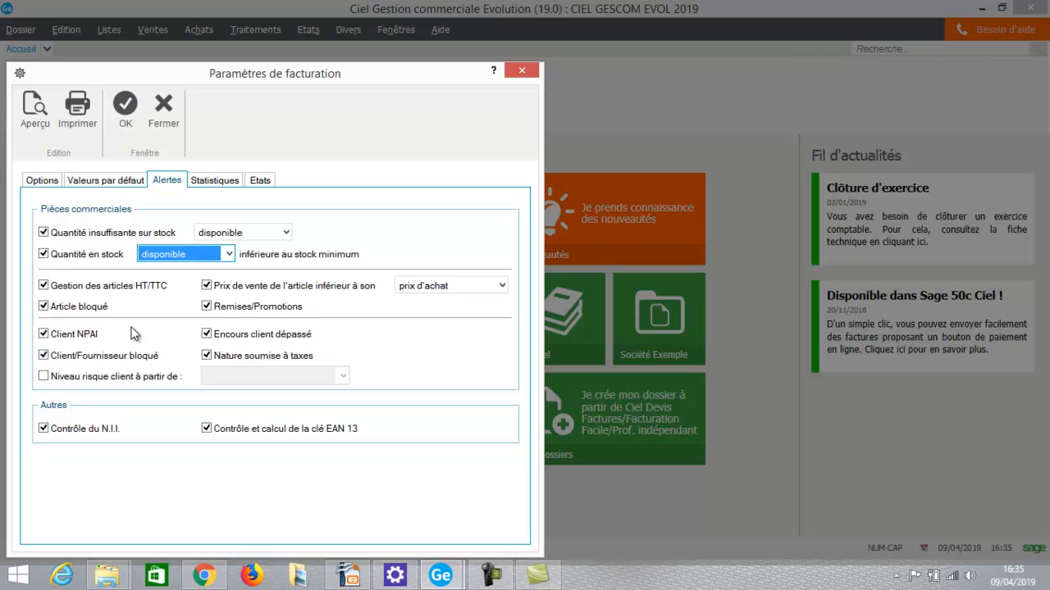
Disable "Comptabiliser les remises pied" in the article statistics, check the report settings and save the billing parameters.
{"action": "left_click", "coordinate": [218, 180]}
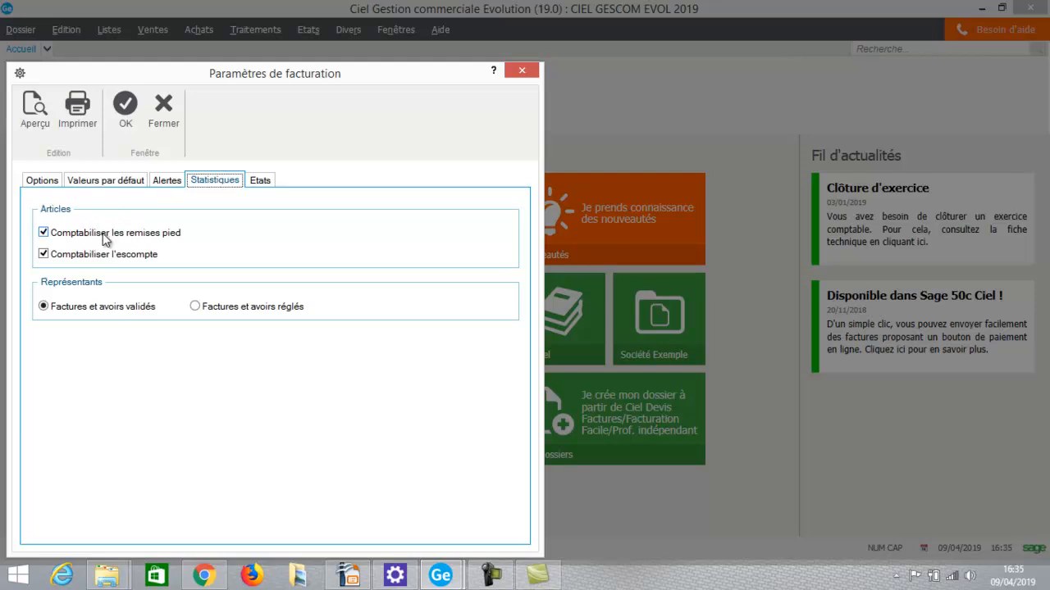
{"action": "left_click", "coordinate": [73, 236]}
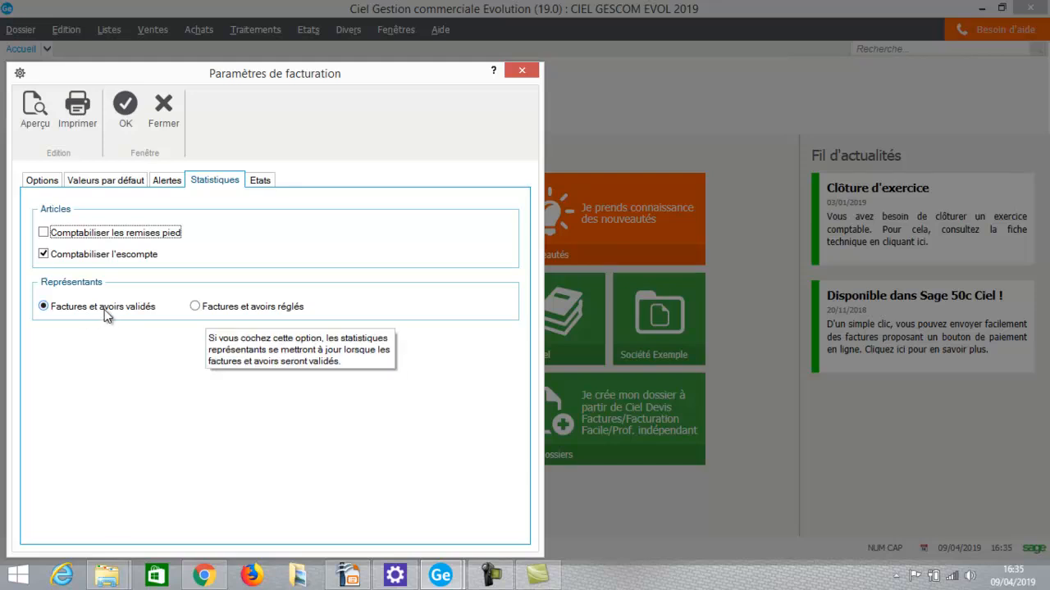
{"action": "left_click", "coordinate": [261, 181]}
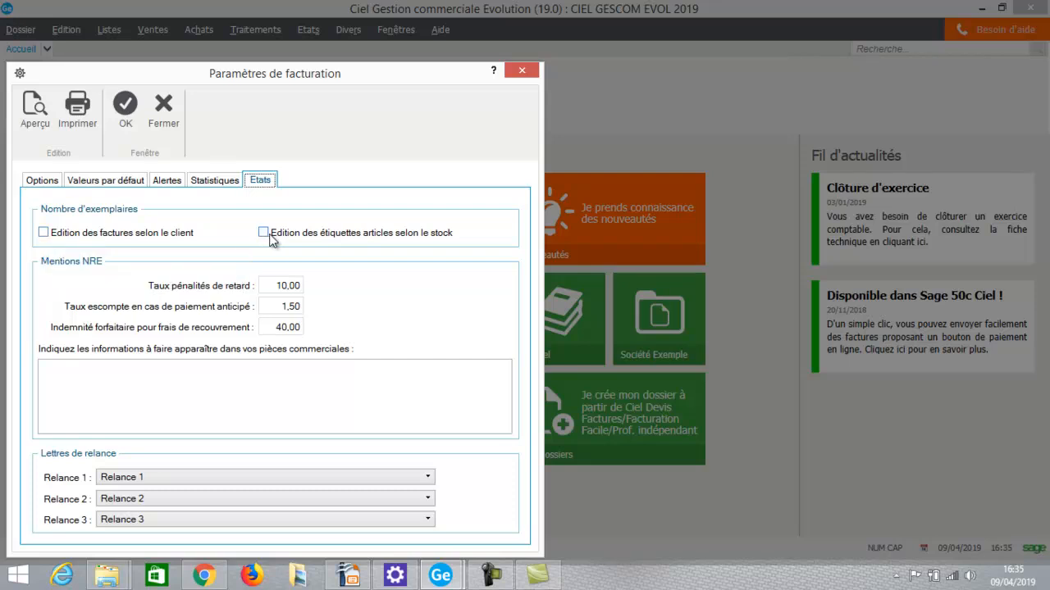
{"action": "mouse_move", "coordinate": [270, 235]}
{"action": "left_click", "coordinate": [219, 363]}
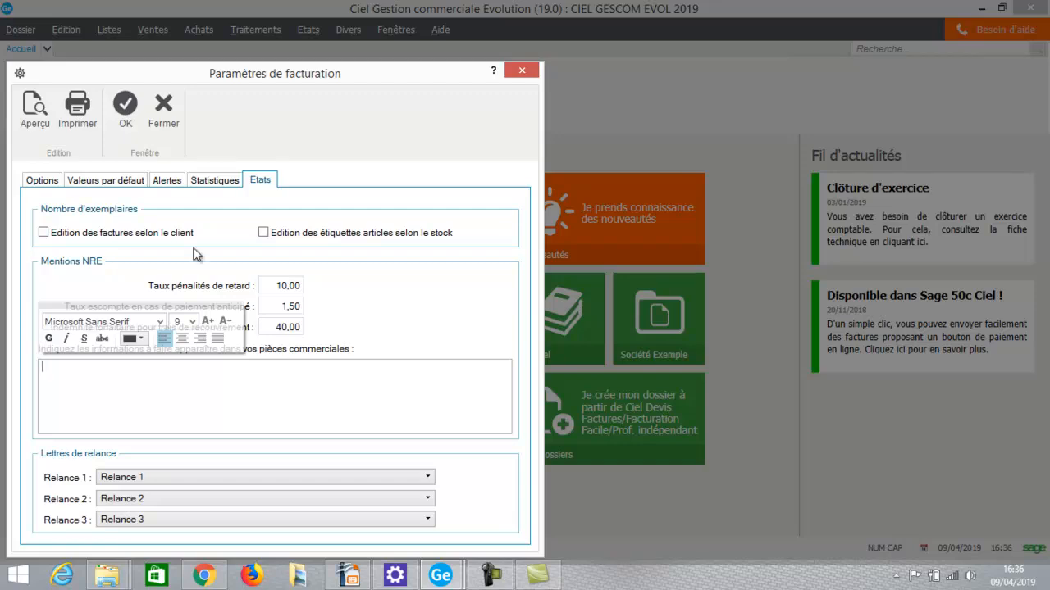
{"action": "left_click", "coordinate": [138, 108]}
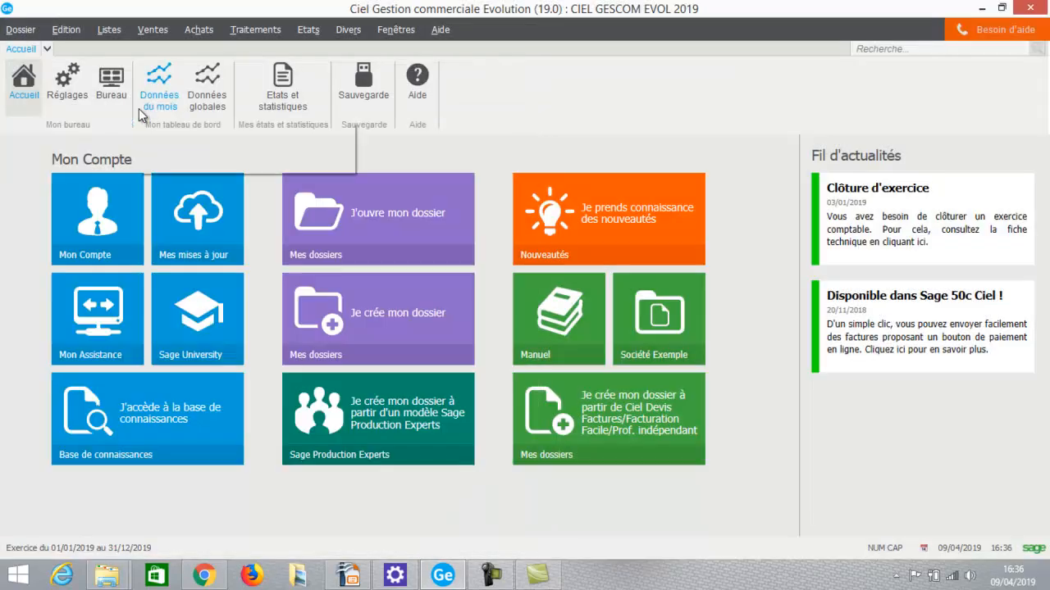
Review the numbering of base codes, customer documents and supplier documents, and accept it as it stands.
{"action": "left_click", "coordinate": [2, 35]}
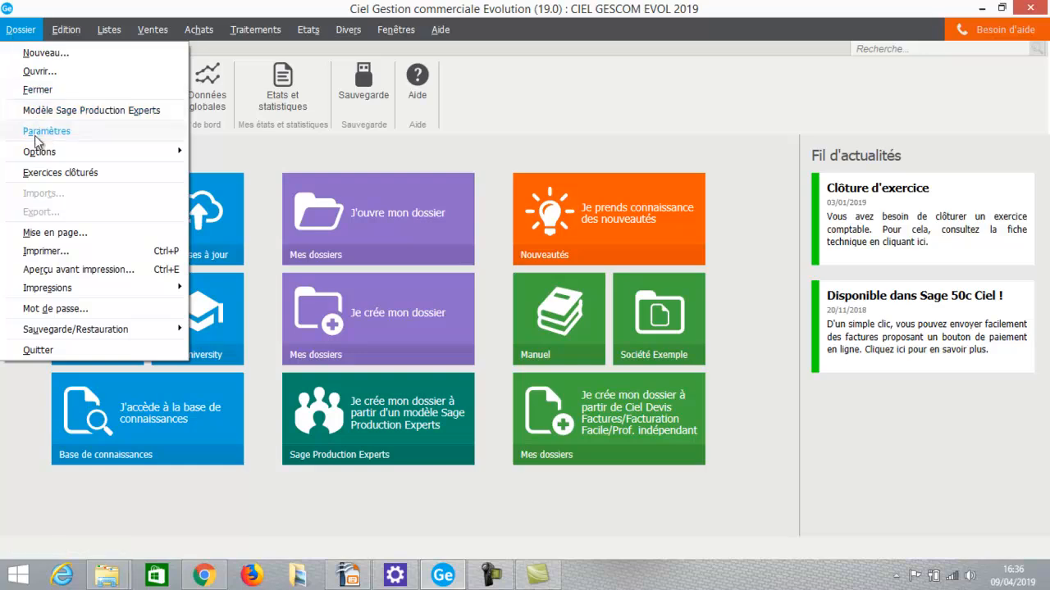
{"action": "mouse_move", "coordinate": [36, 136]}
{"action": "left_click", "coordinate": [230, 187]}
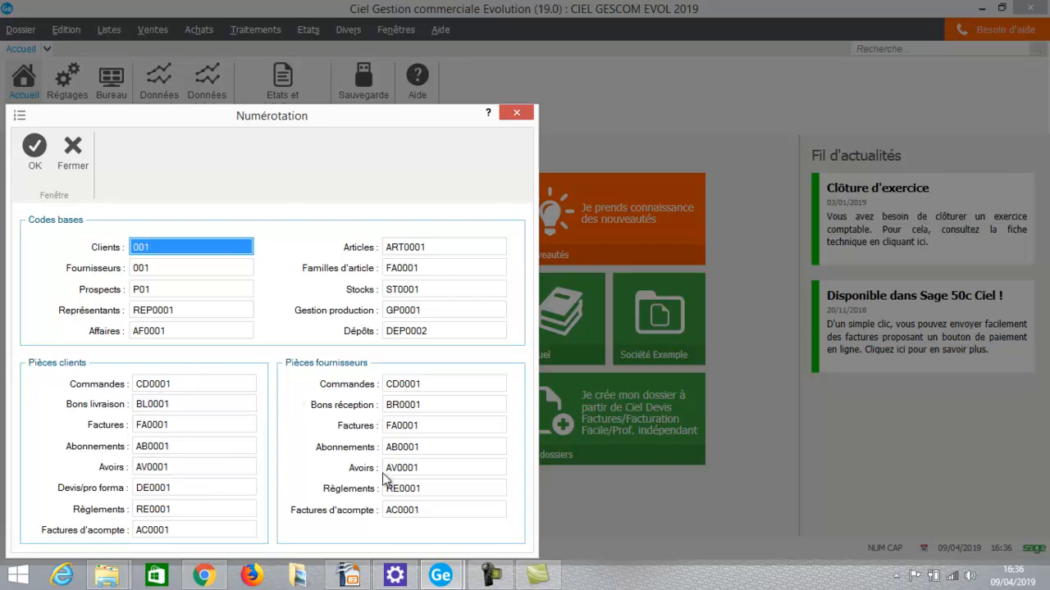
{"action": "left_click", "coordinate": [33, 157]}
Start the company's main bank record (Banque principale) with code BNP and name BNP.
{"action": "left_click", "coordinate": [20, 30]}
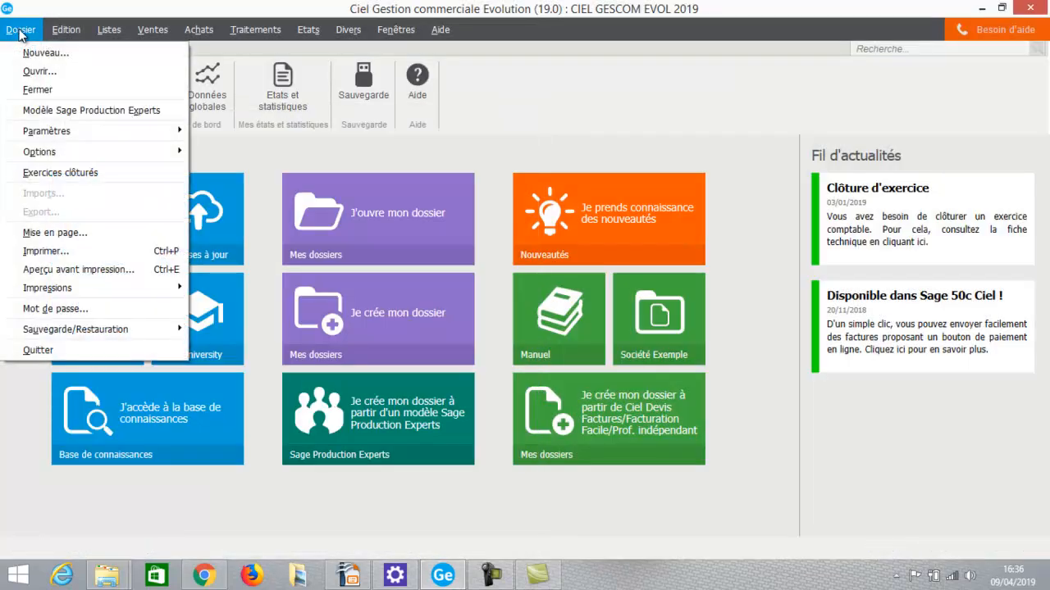
{"action": "mouse_move", "coordinate": [37, 133]}
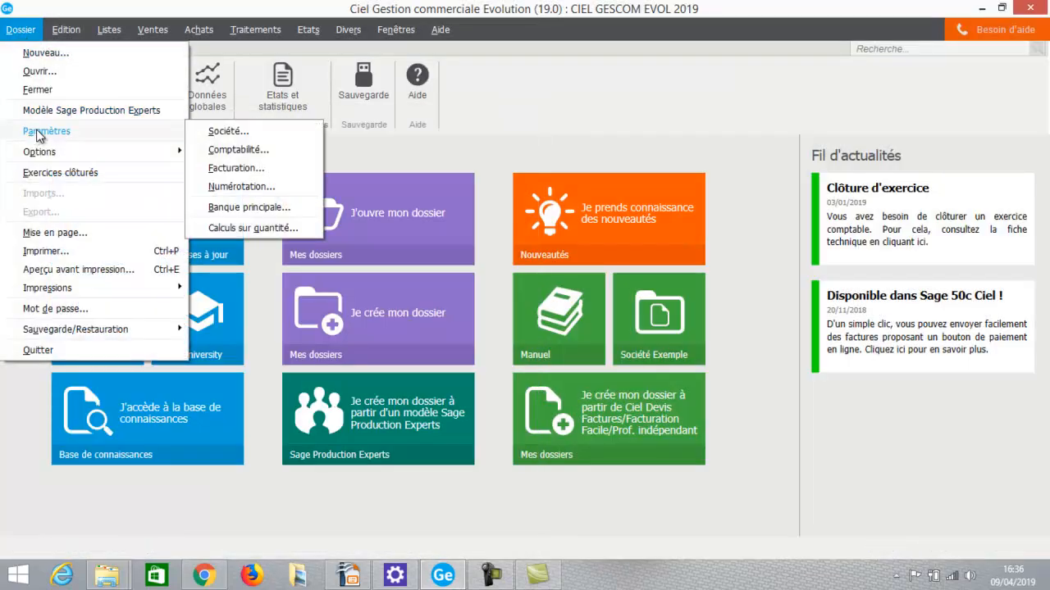
{"action": "left_click", "coordinate": [244, 210]}
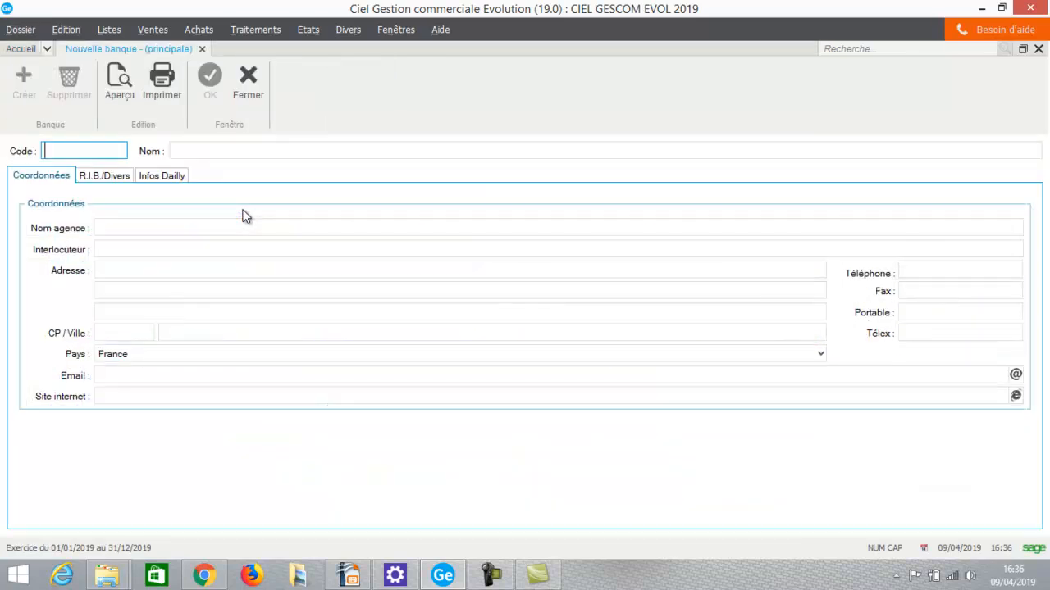
{"action": "type", "text": "BNP"}
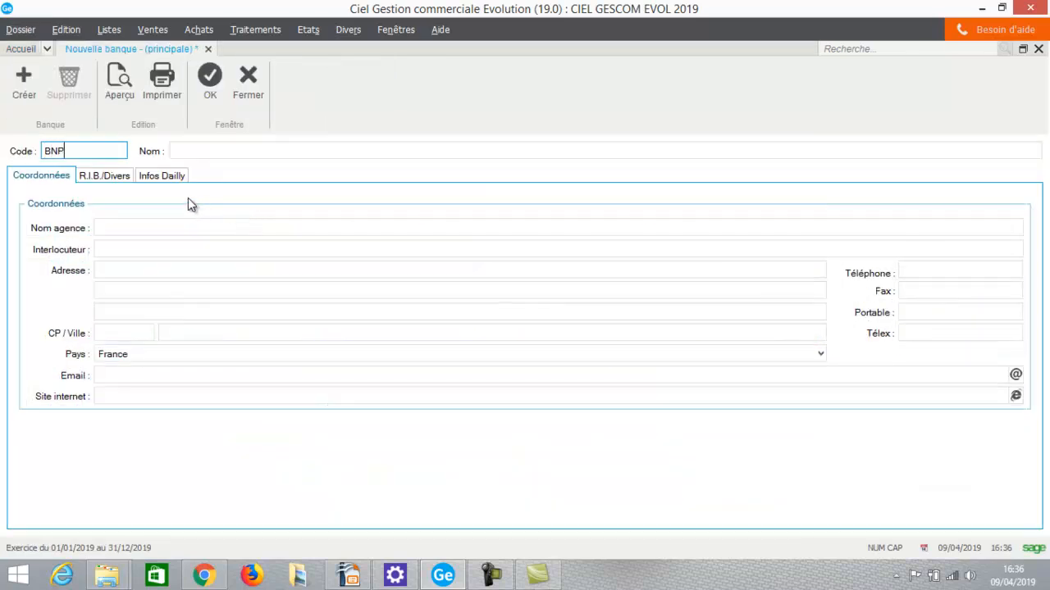
{"action": "key", "text": "Tab"}
{"action": "type", "text": "BNP"}
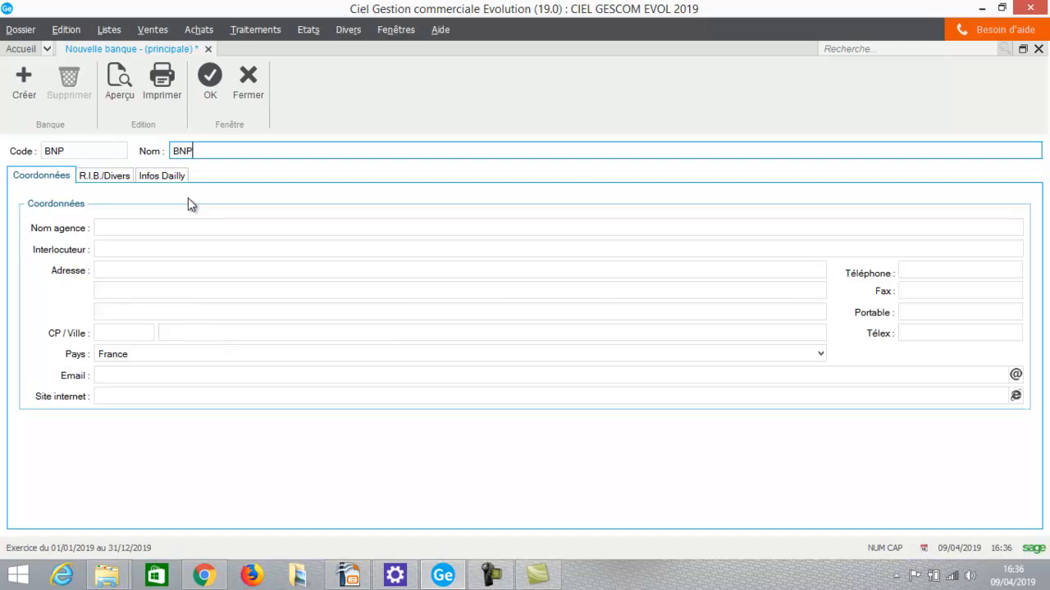
Create financial account 512100 titled BNP, assign it as the bank's Compte comptable, and save the bank record.
{"action": "left_click", "coordinate": [113, 177]}
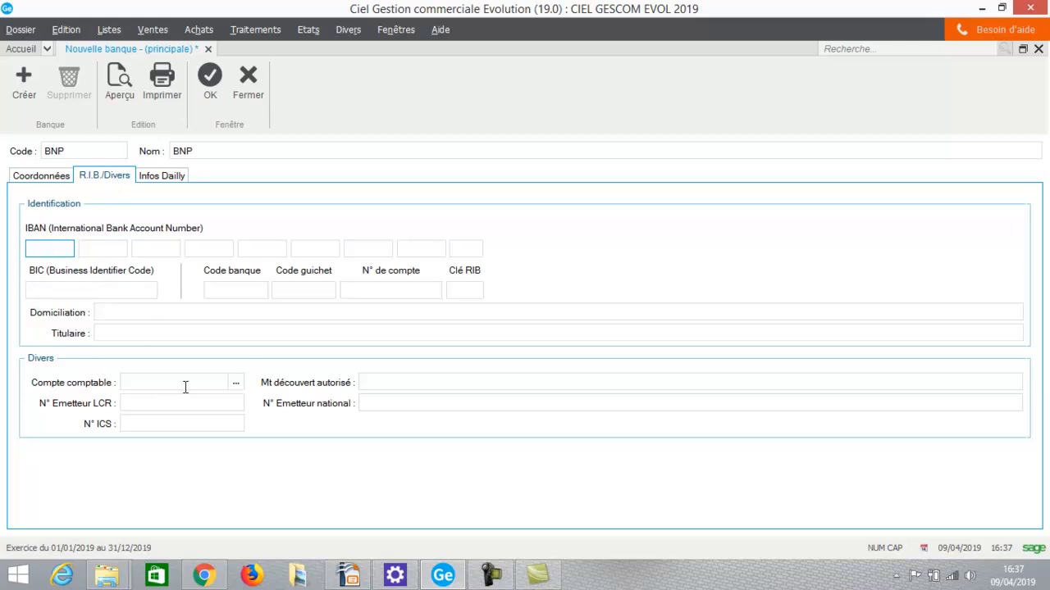
{"action": "left_click", "coordinate": [234, 386]}
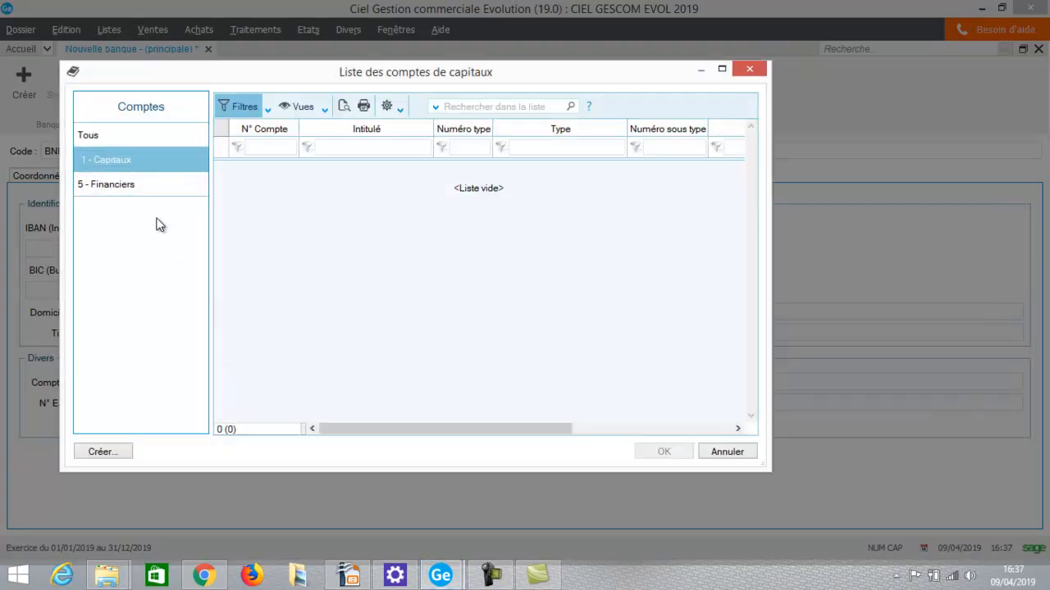
{"action": "left_click", "coordinate": [140, 191]}
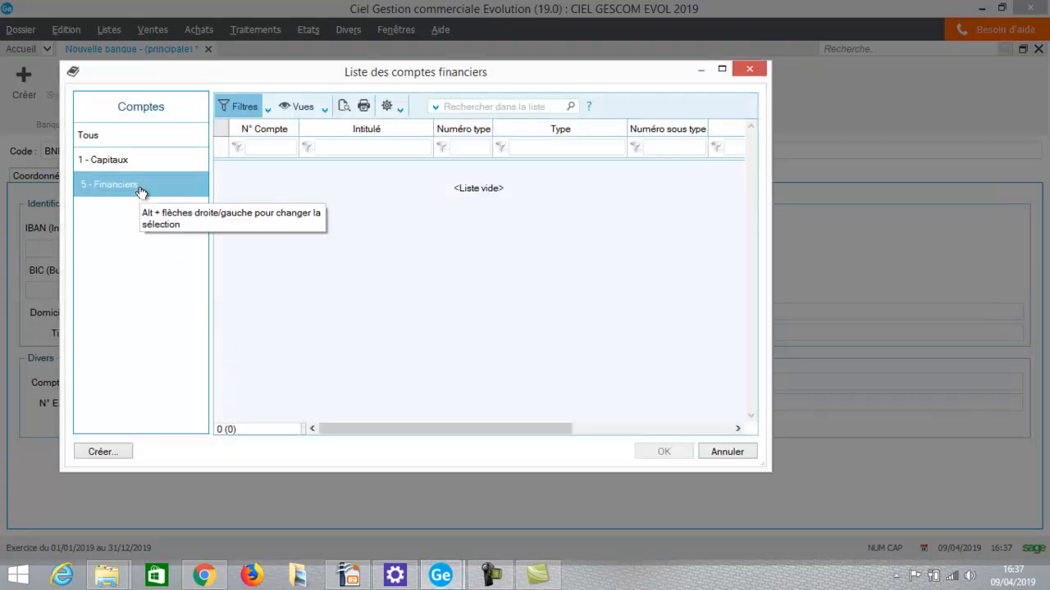
{"action": "left_click", "coordinate": [90, 453]}
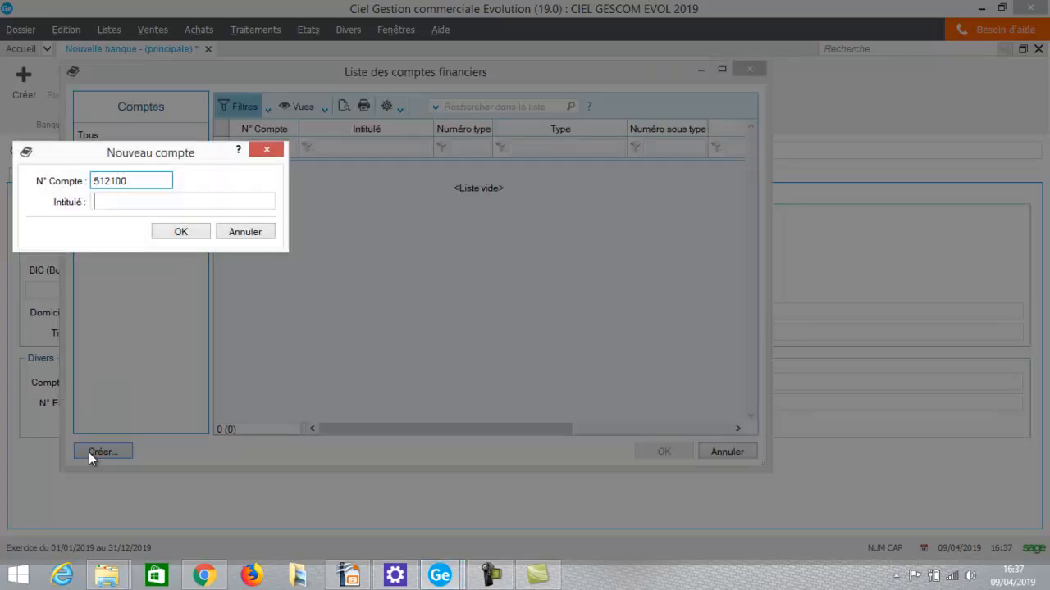
{"action": "key", "text": "Tab"}
{"action": "type", "text": "BNP"}
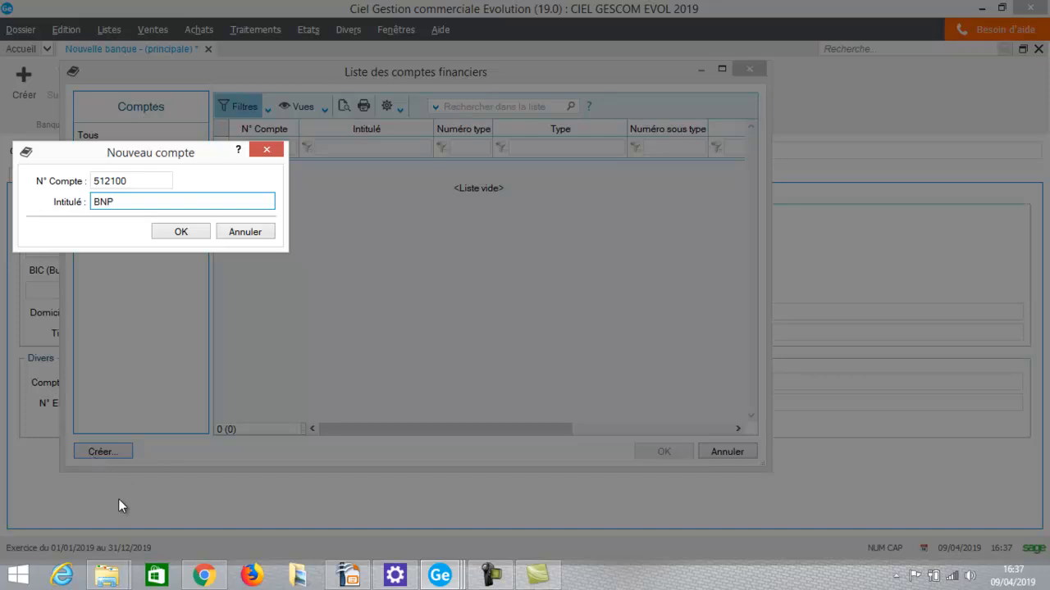
{"action": "left_click", "coordinate": [182, 232]}
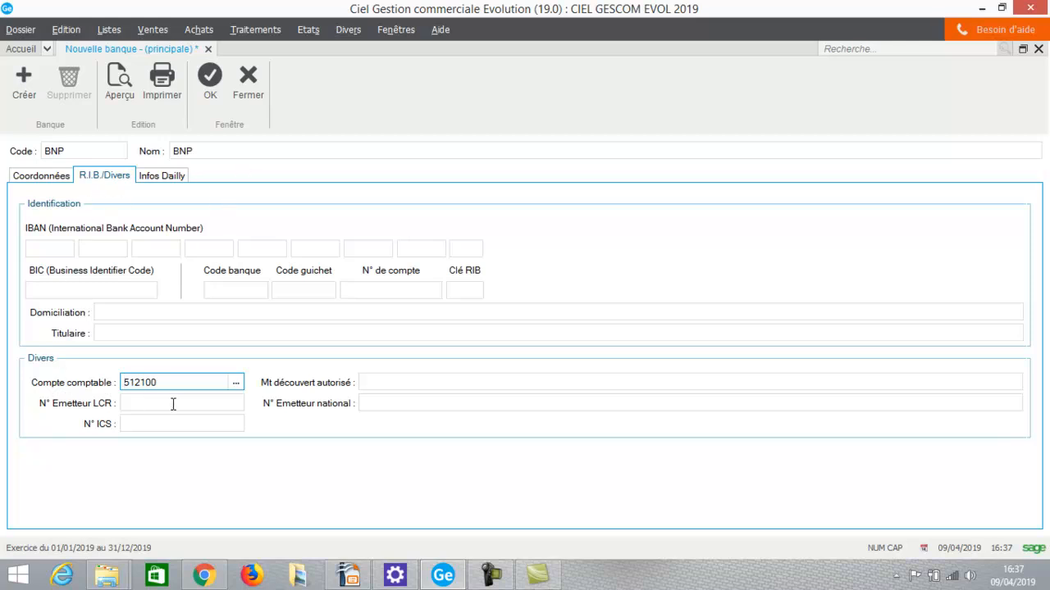
{"action": "left_click", "coordinate": [207, 89]}
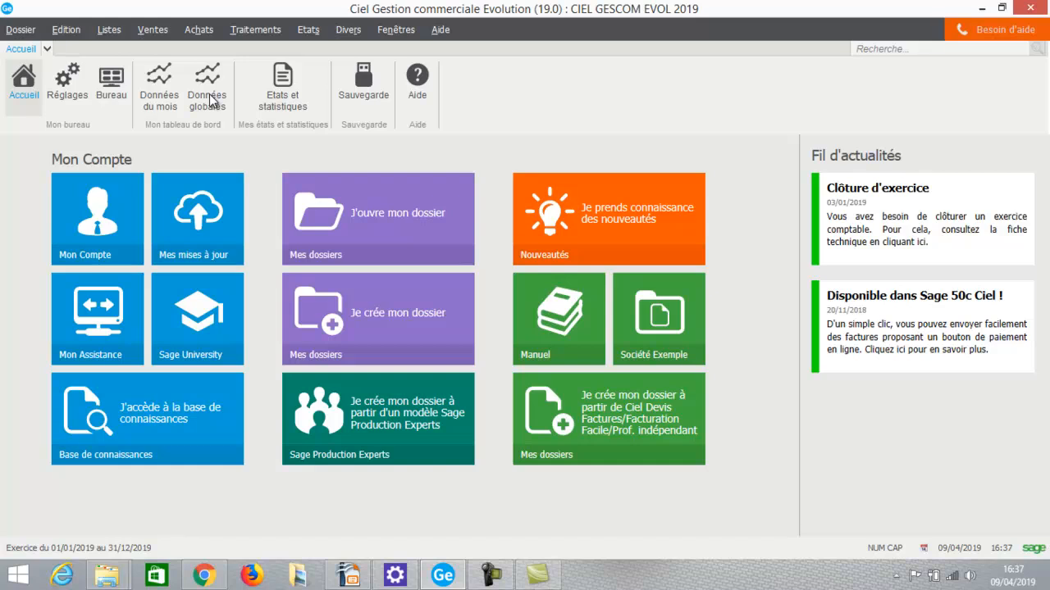
Display the options available for the company file.
{"action": "left_click", "coordinate": [33, 36]}
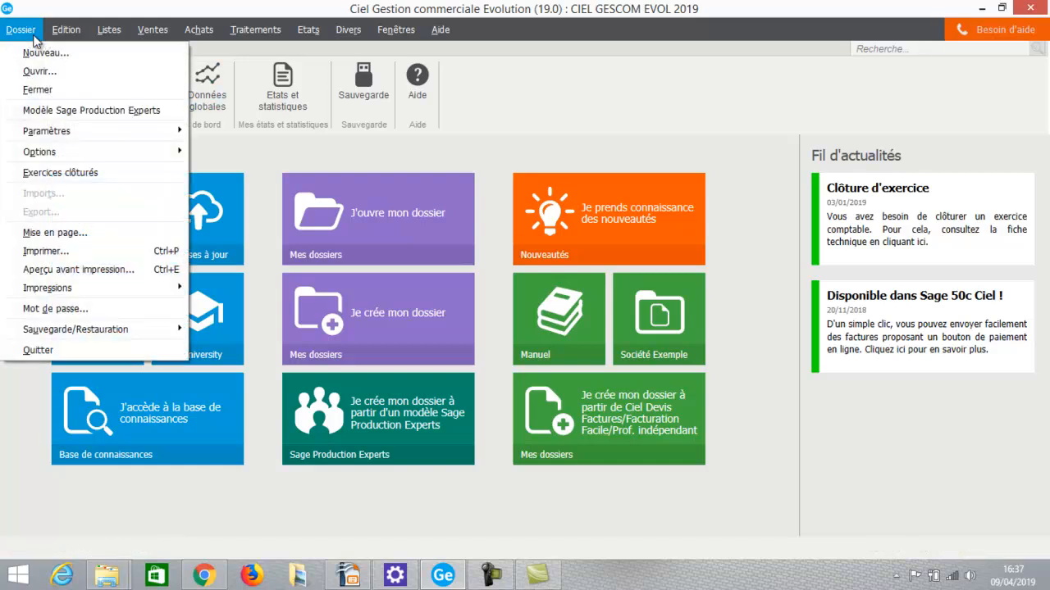
{"action": "mouse_move", "coordinate": [20, 155]}
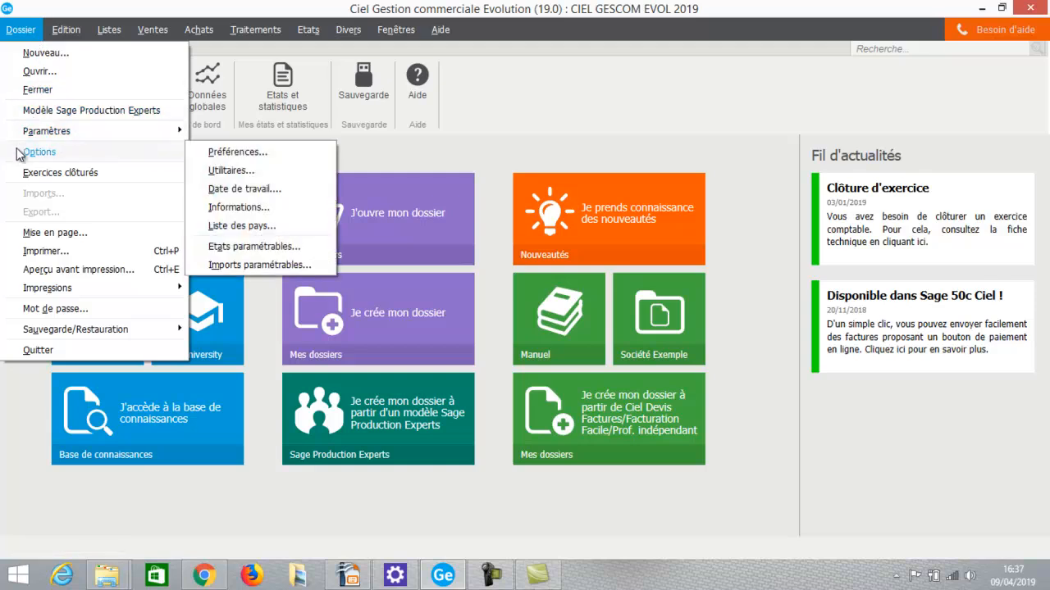